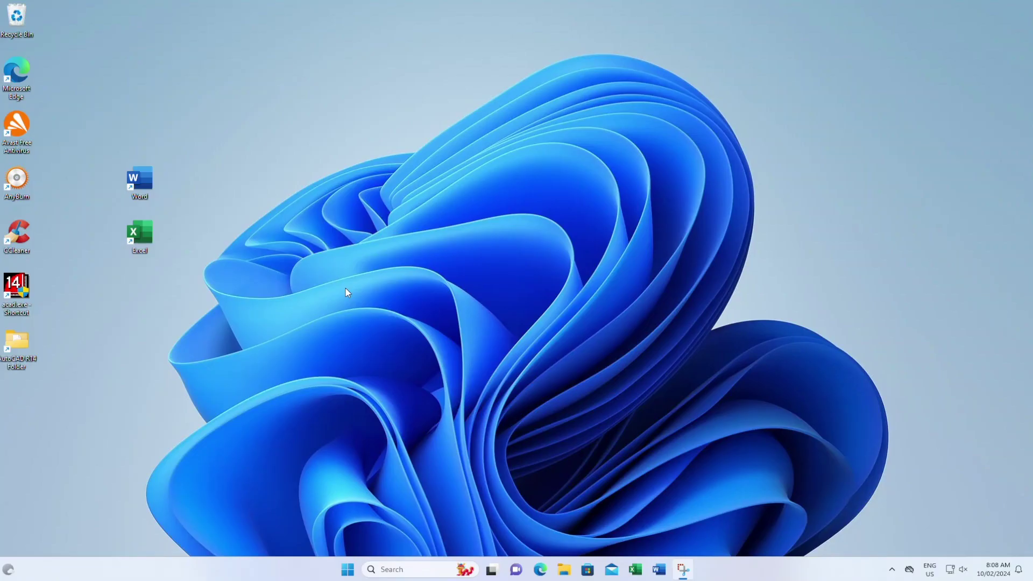
- Launch AutoCAD R14 from the acad.exe shortcut, allow it to run, and start a new metric drawing
{"action": "double_click", "coordinate": [10, 283]}
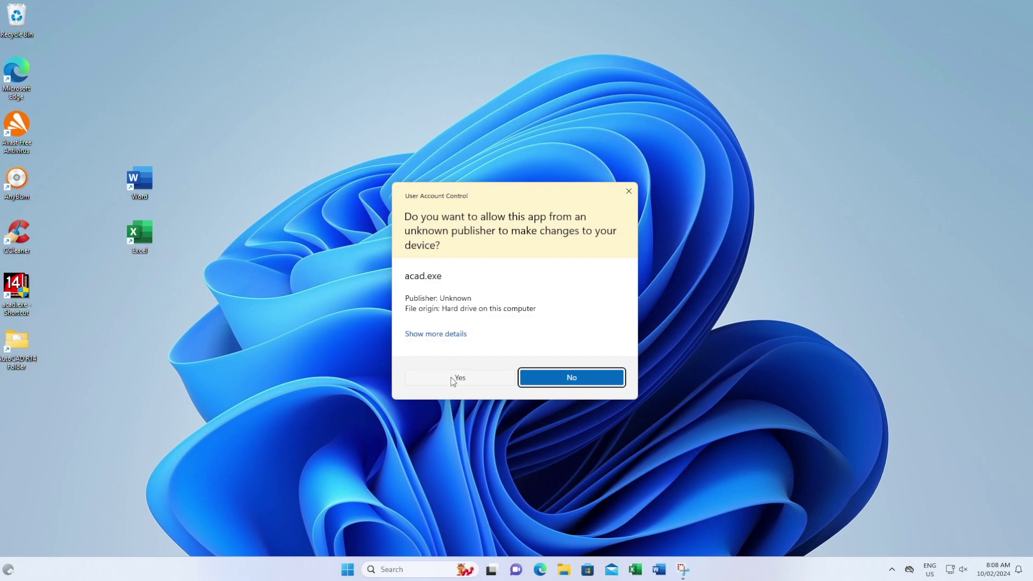
{"action": "left_click", "coordinate": [453, 380]}
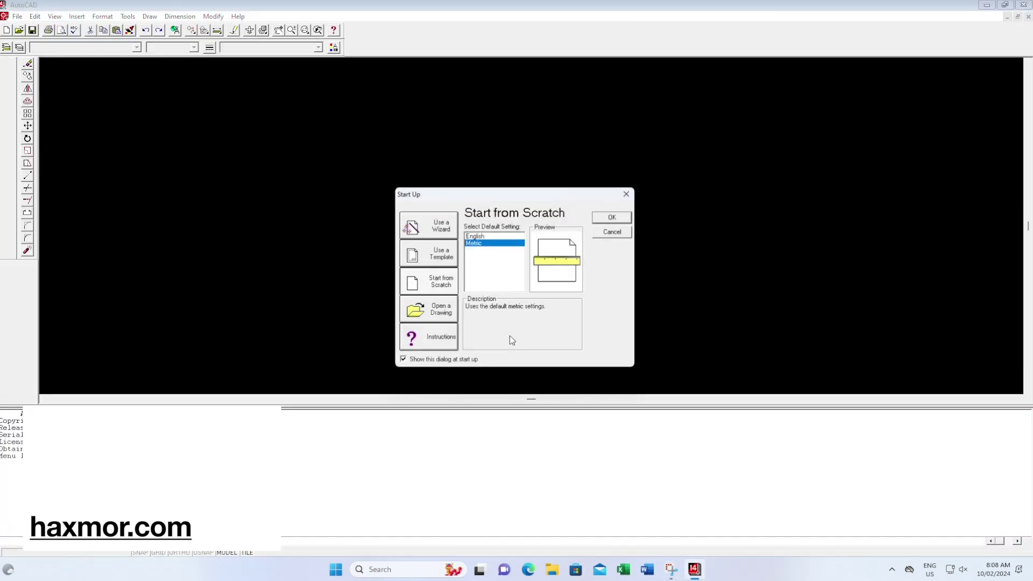
{"action": "left_click", "coordinate": [606, 218]}
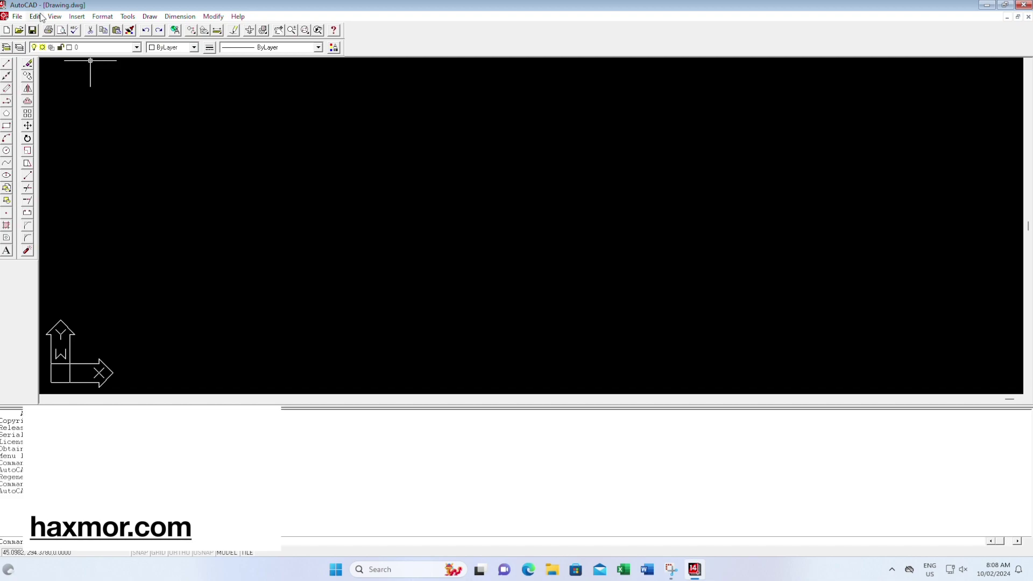
- Open the recent Smoker.dwg from the File menu, then close AutoCAD
{"action": "left_click", "coordinate": [17, 17]}
{"action": "left_click", "coordinate": [37, 41]}
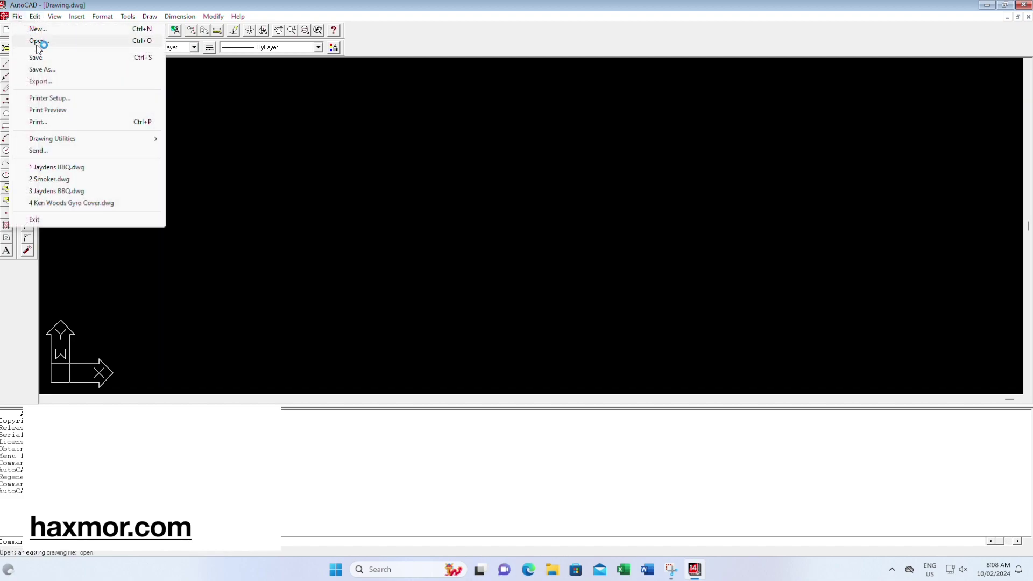
{"action": "left_click", "coordinate": [51, 179]}
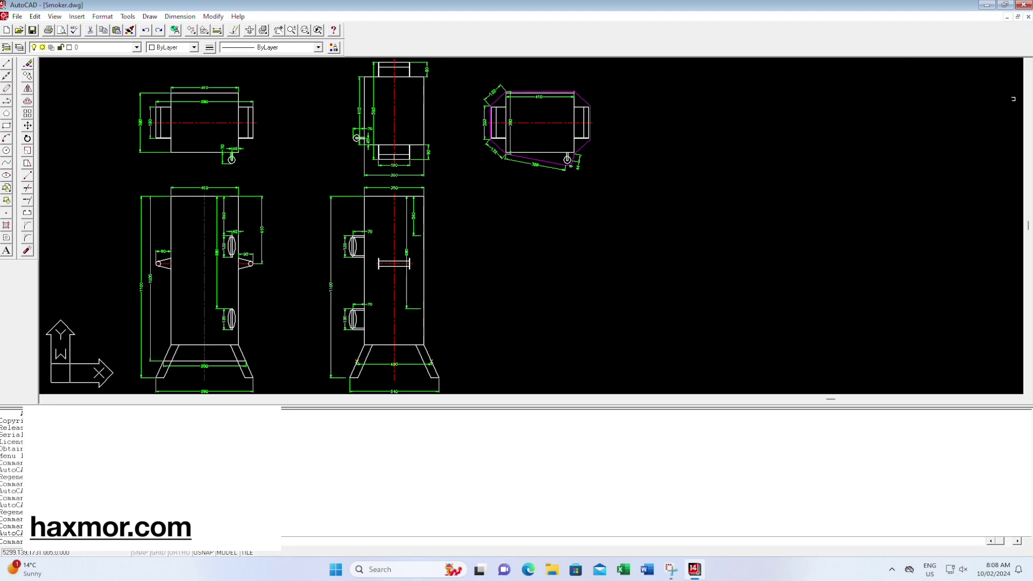
{"action": "left_click", "coordinate": [1027, 6]}
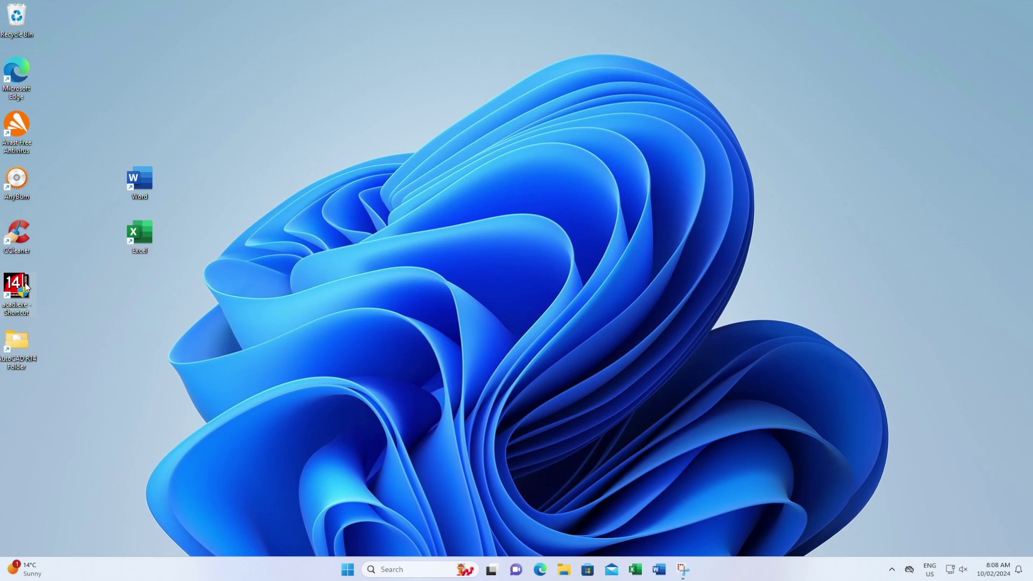
{"action": "right_click", "coordinate": [25, 283]}
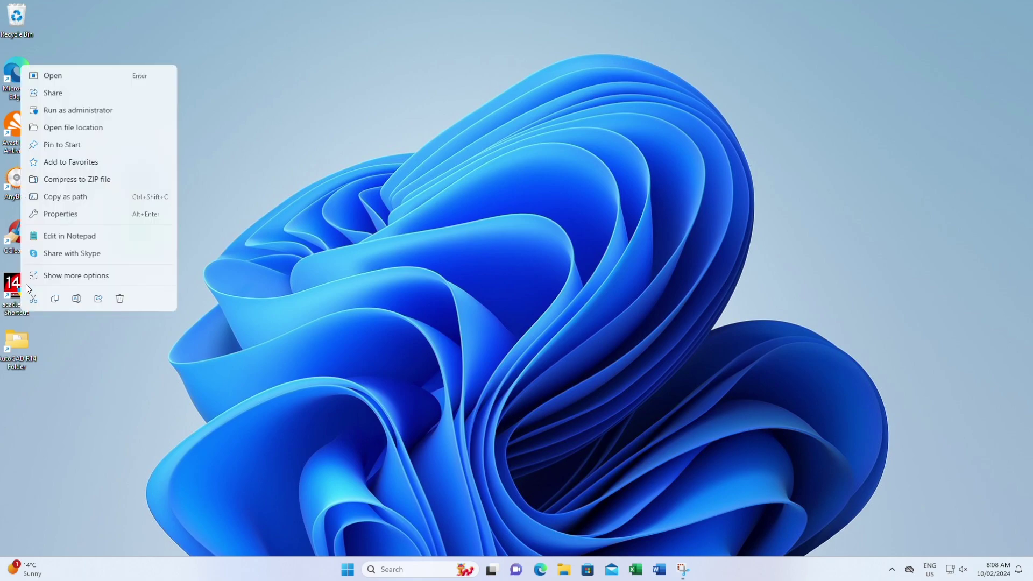
{"action": "left_click", "coordinate": [60, 214]}
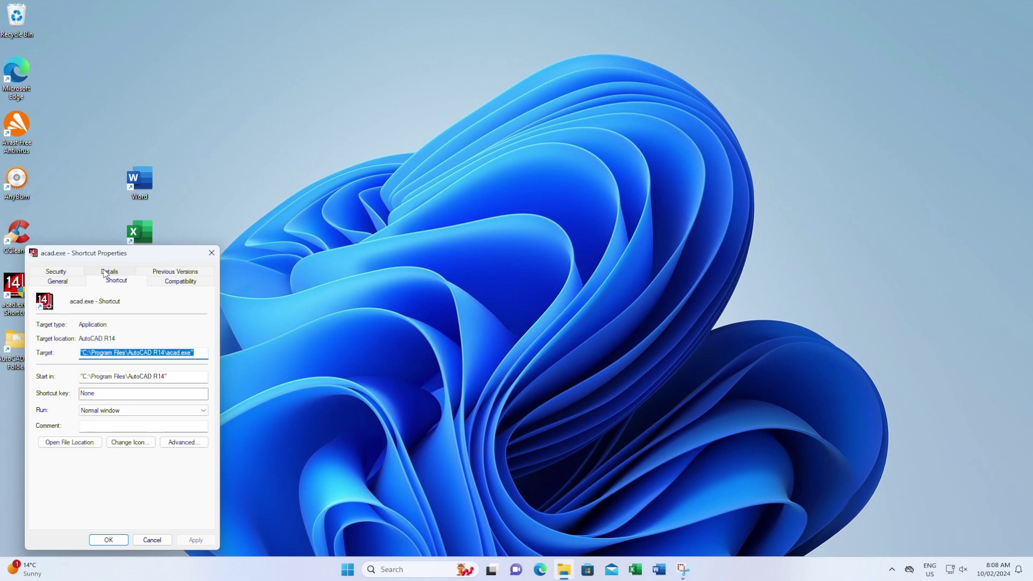
{"action": "left_click", "coordinate": [175, 281]}
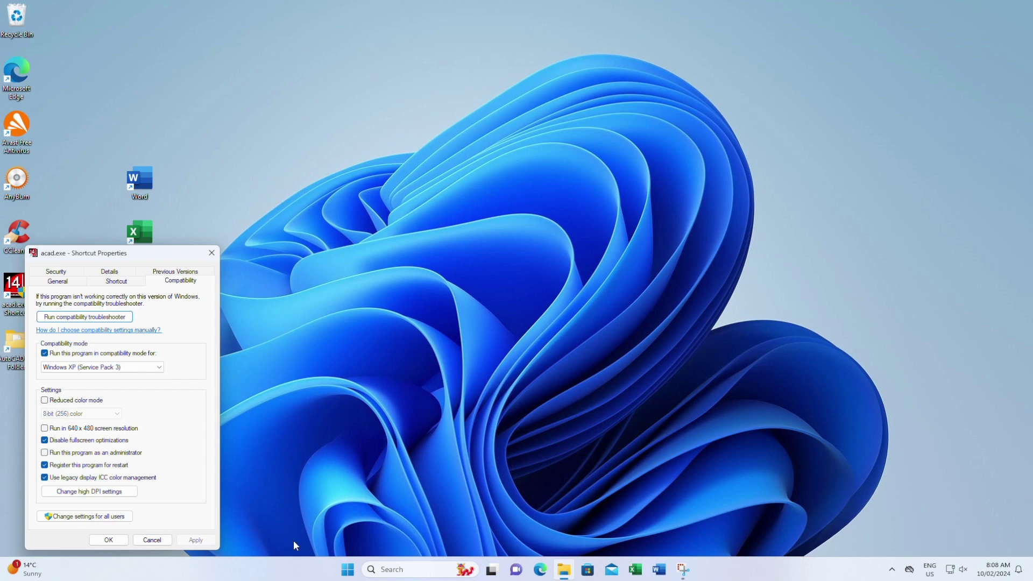
{"action": "left_click", "coordinate": [152, 539]}
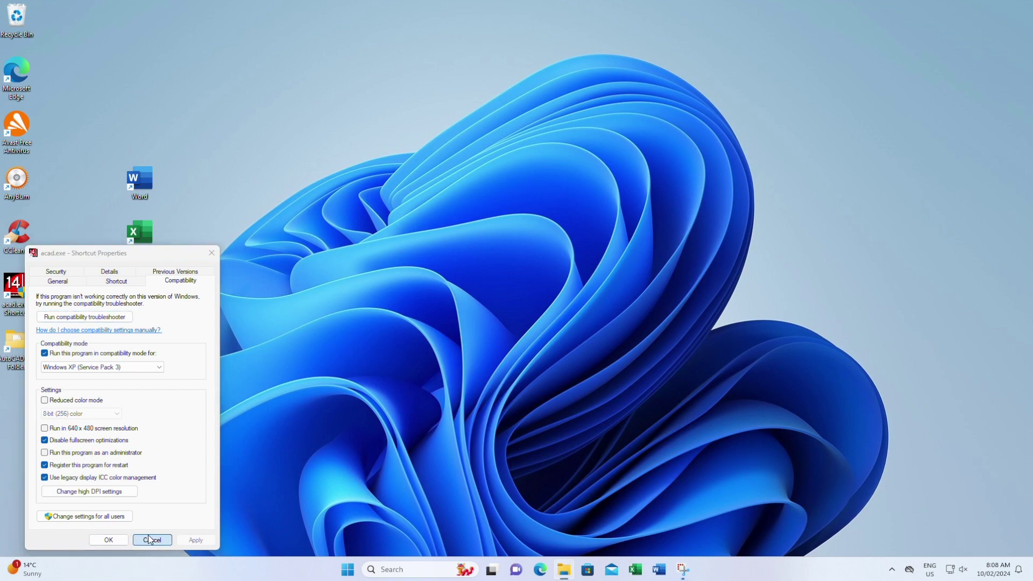